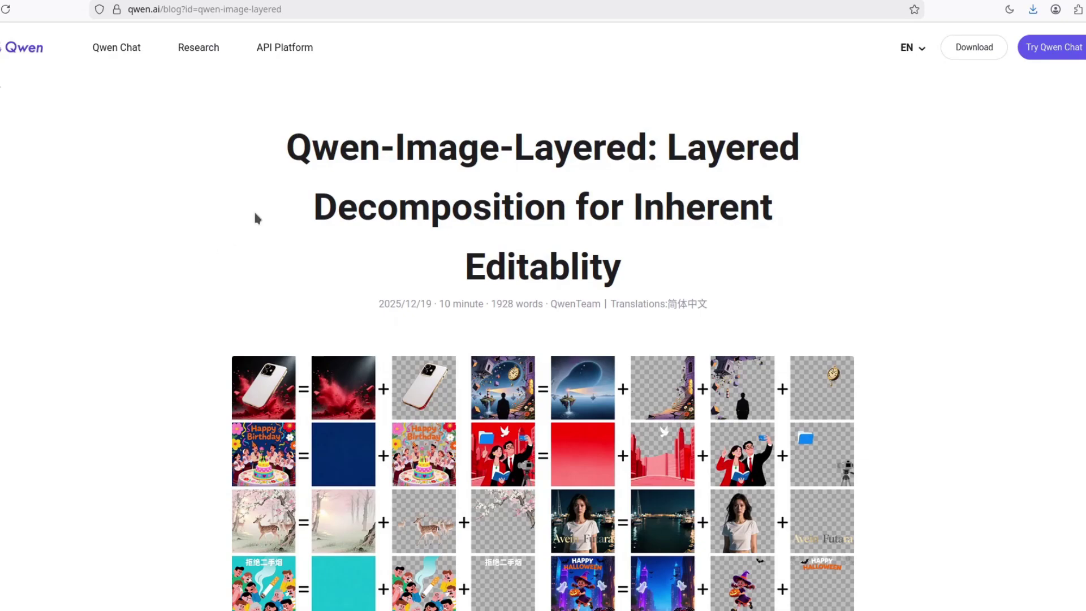
# - Highlight 'Qwen-Image-Layered' in the blog title without the colon, then clear the selection
pyautogui.moveTo(291, 155); pyautogui.dragTo(658, 158)
pyautogui.moveTo(288, 153); pyautogui.dragTo(646, 152)
pyautogui.click(692, 167)
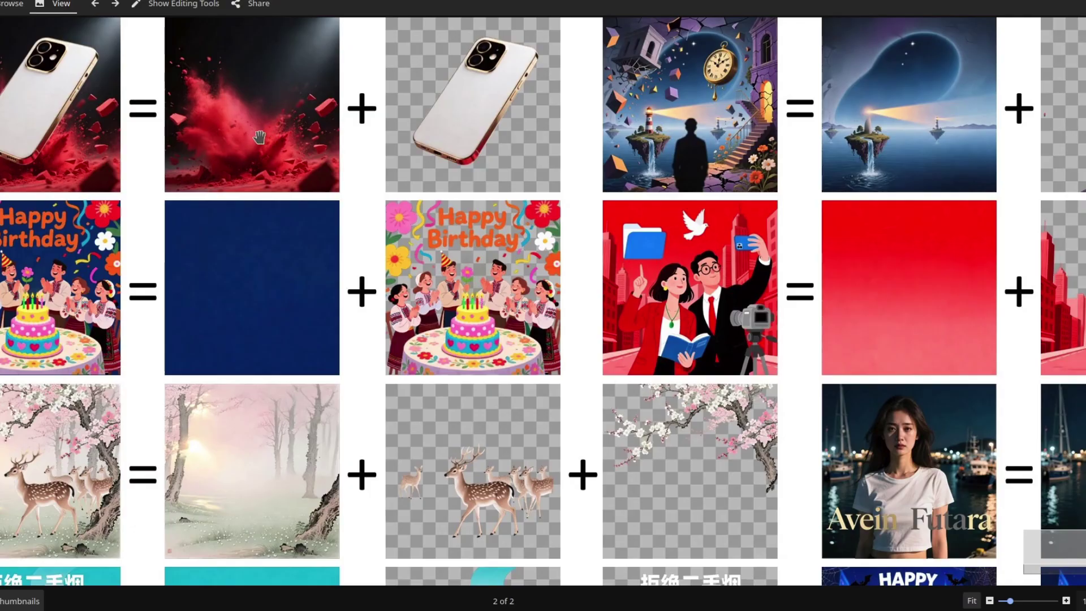
# - Pan the example grid in Gwenview right to the harbour portrait layer breakdown
pyautogui.scroll(-2, 288, 195)
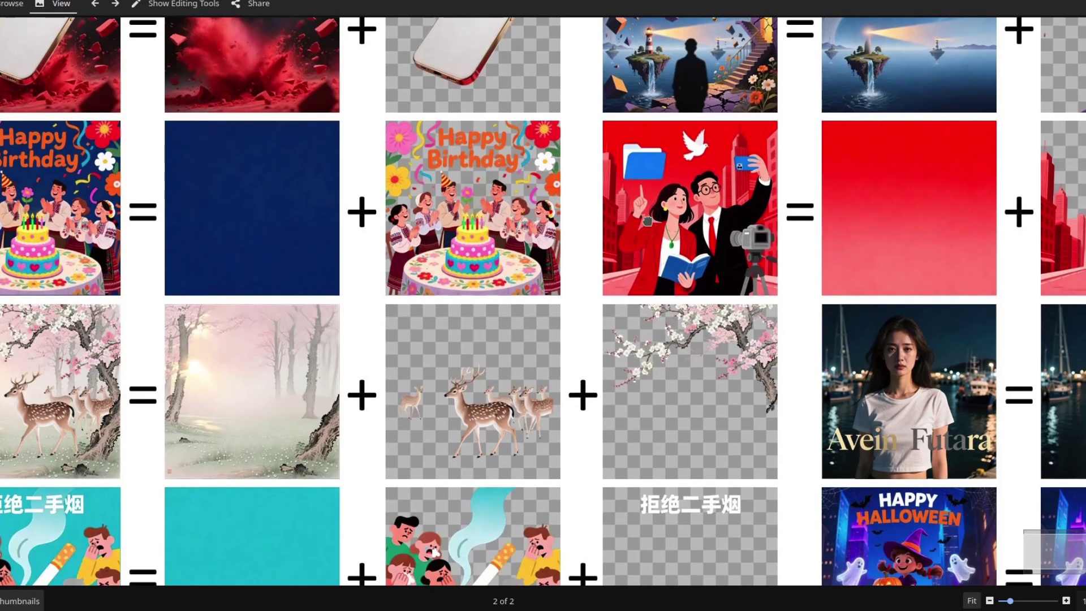
pyautogui.moveTo(321, 268); pyautogui.dragTo(277, 265)
pyautogui.moveTo(783, 266); pyautogui.dragTo(349, 273)
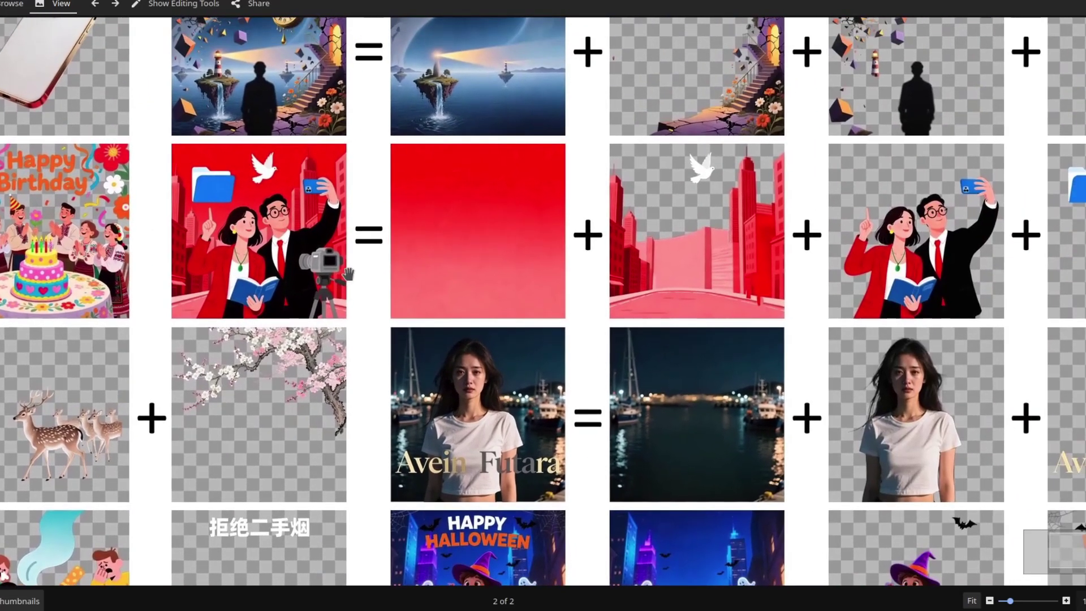
pyautogui.moveTo(598, 294); pyautogui.dragTo(524, 287)
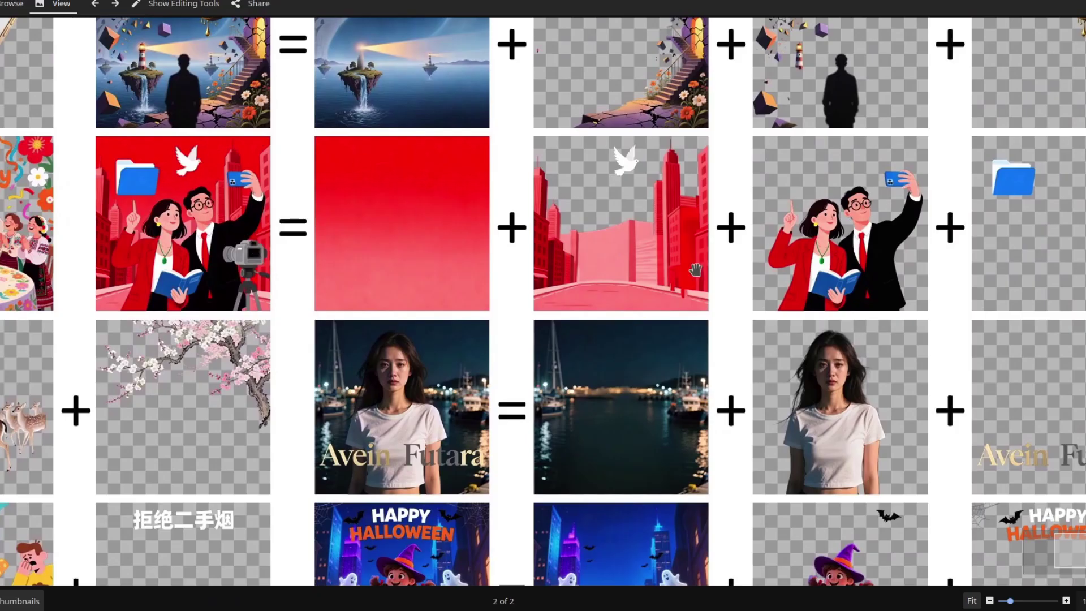
pyautogui.moveTo(1047, 271); pyautogui.dragTo(1041, 283)
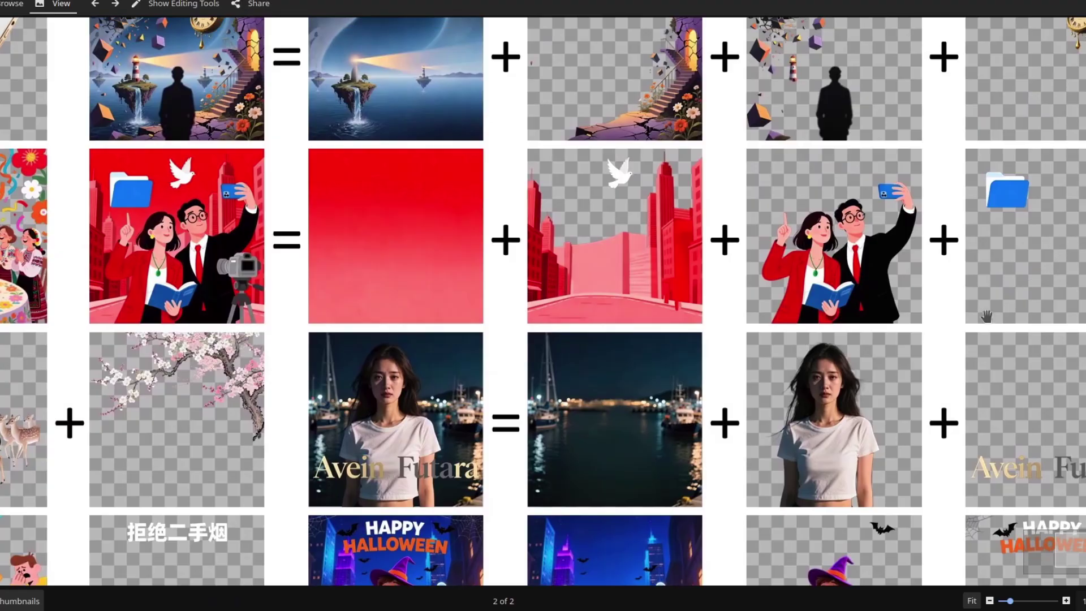
# - Scroll the blog to the Inherent Editability candy-poster diagram
pyautogui.scroll(-2, 1029, 339)
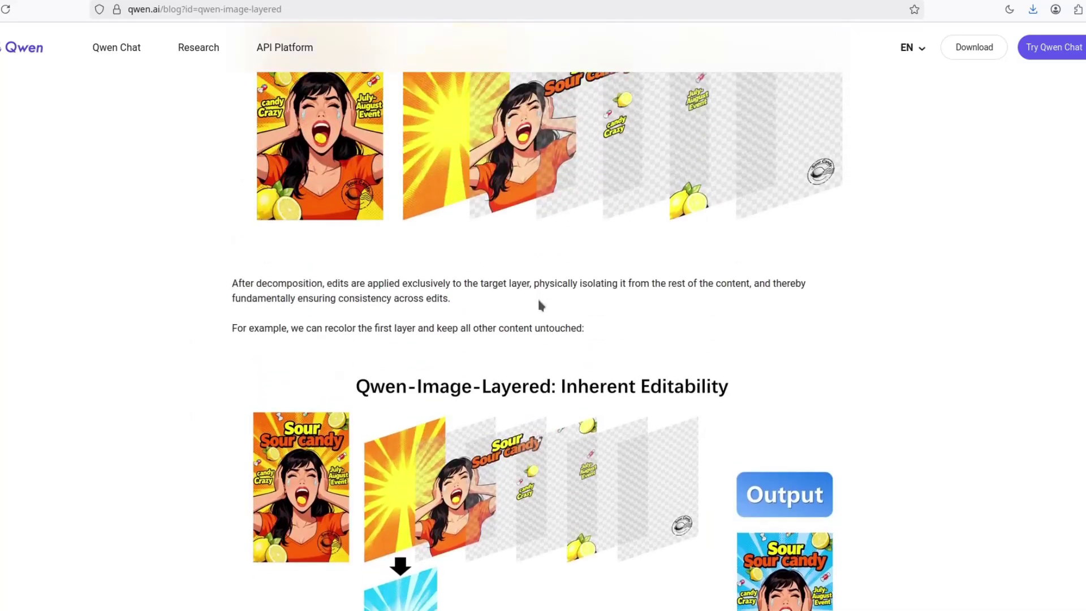
pyautogui.scroll(2, 539, 299)
pyautogui.scroll(2, 590, 339)
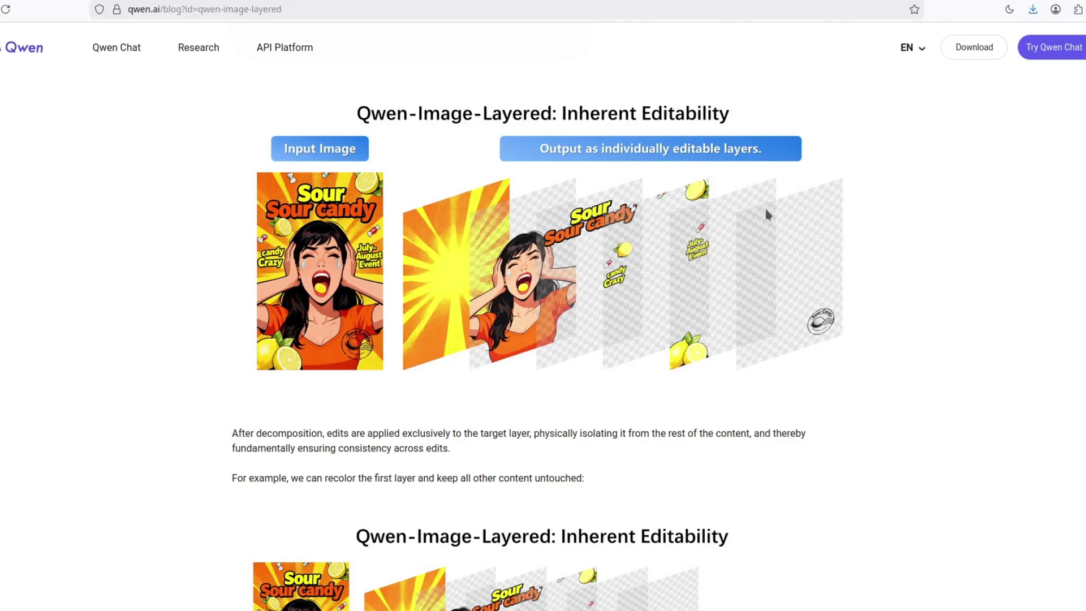
# - Scroll to the Recolor and Replace examples and highlight the girl-to-boy phrase
pyautogui.scroll(-5, 589, 402)
pyautogui.scroll(3, 523, 314)
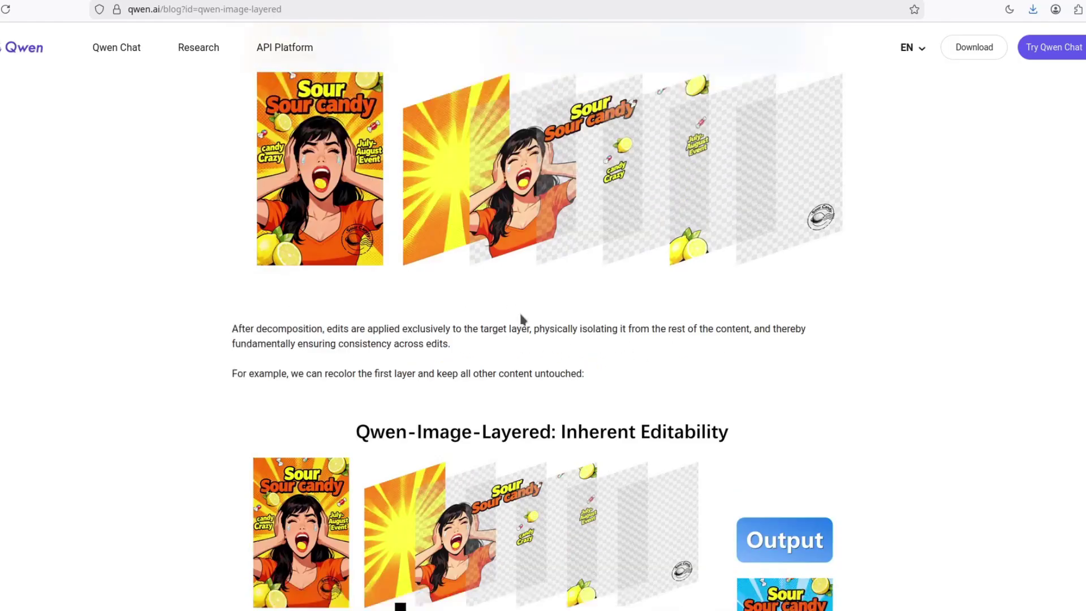
pyautogui.scroll(-5, 506, 286)
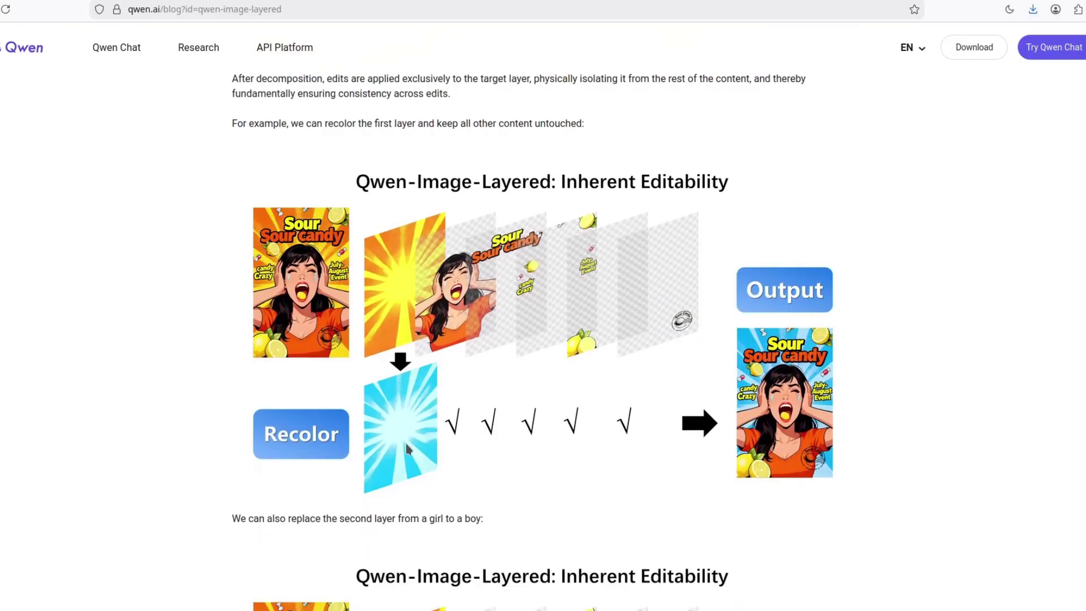
pyautogui.scroll(-5, 492, 314)
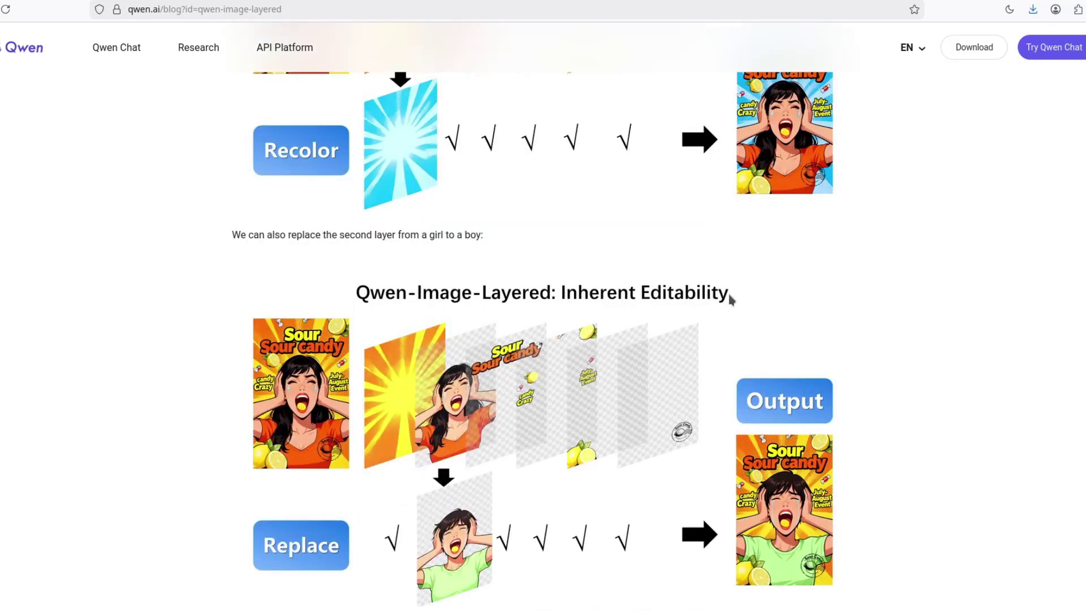
pyautogui.scroll(-1, 412, 423)
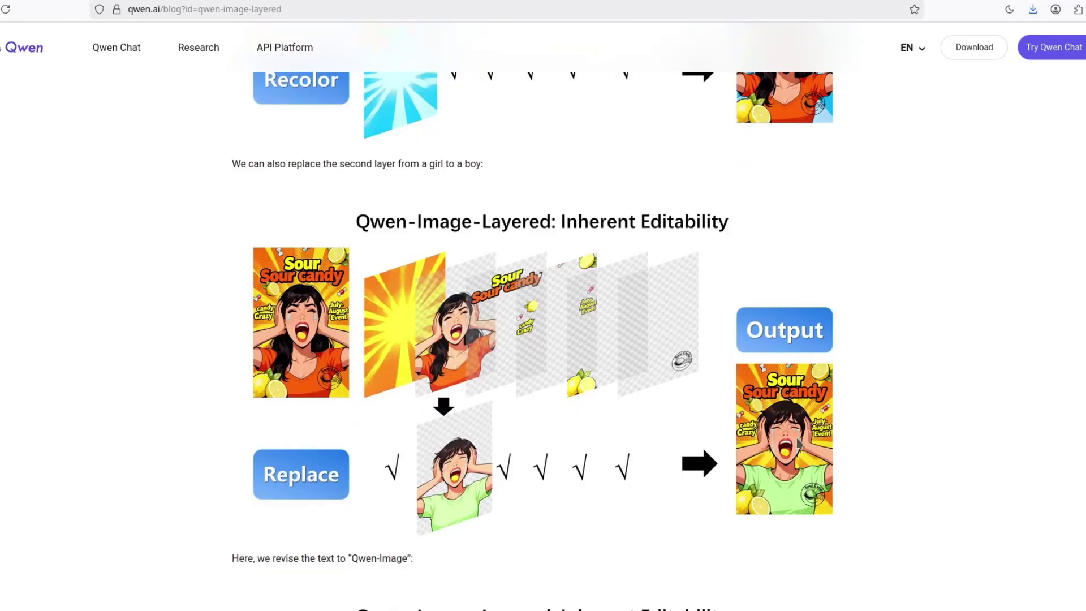
pyautogui.moveTo(430, 164); pyautogui.dragTo(475, 167)
pyautogui.click(916, 451)
# - Scroll on through the Revise, Remove and Reposition examples
pyautogui.scroll(-5, 916, 450)
pyautogui.scroll(-2, 685, 374)
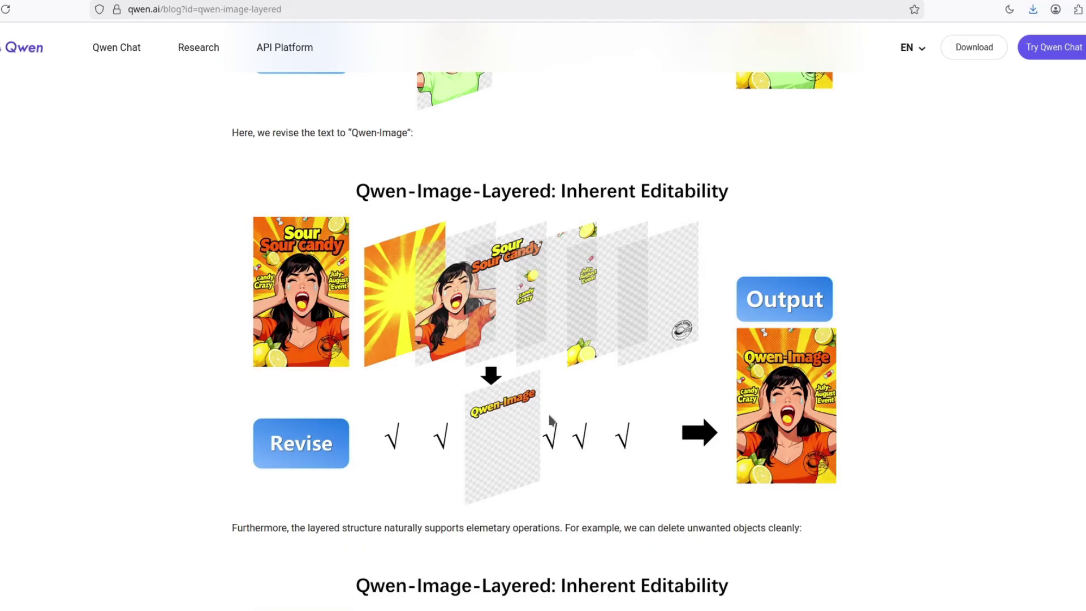
pyautogui.scroll(-15, 640, 307)
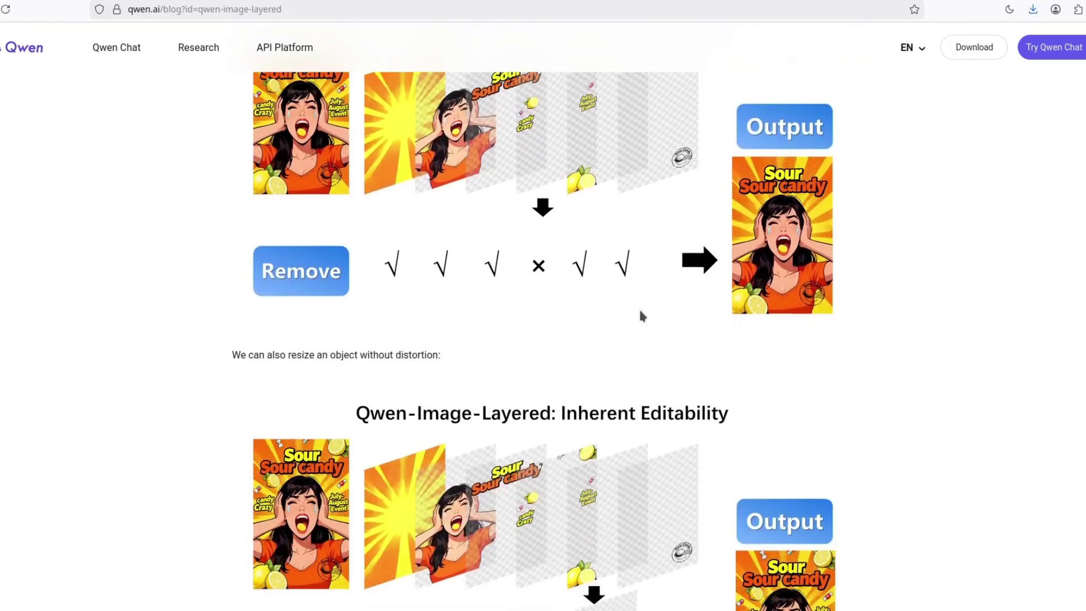
pyautogui.scroll(-5, 633, 365)
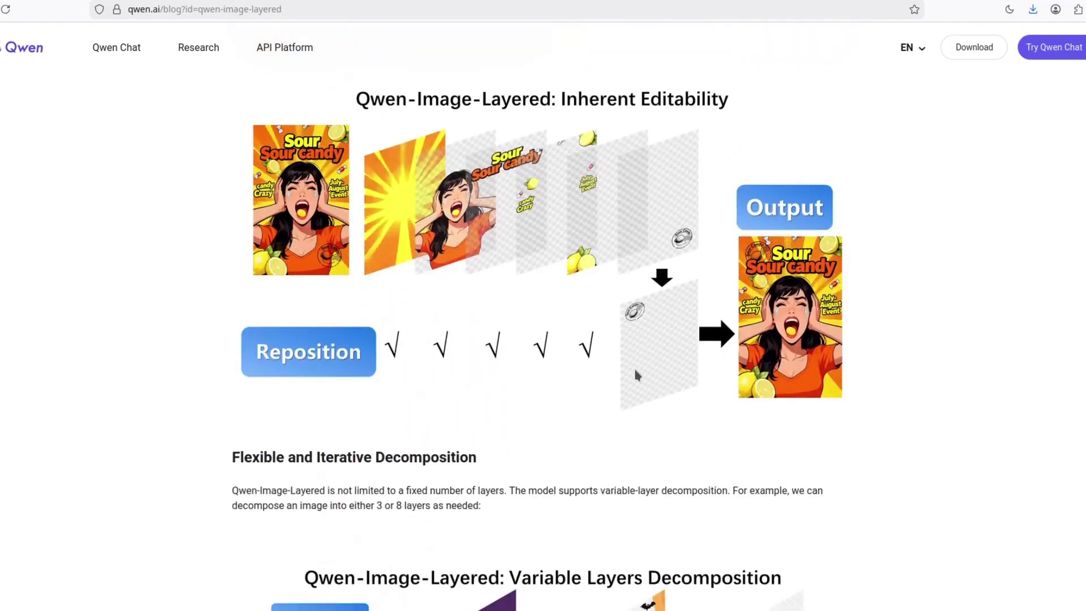
pyautogui.scroll(20, 633, 366)
pyautogui.scroll(15, 637, 415)
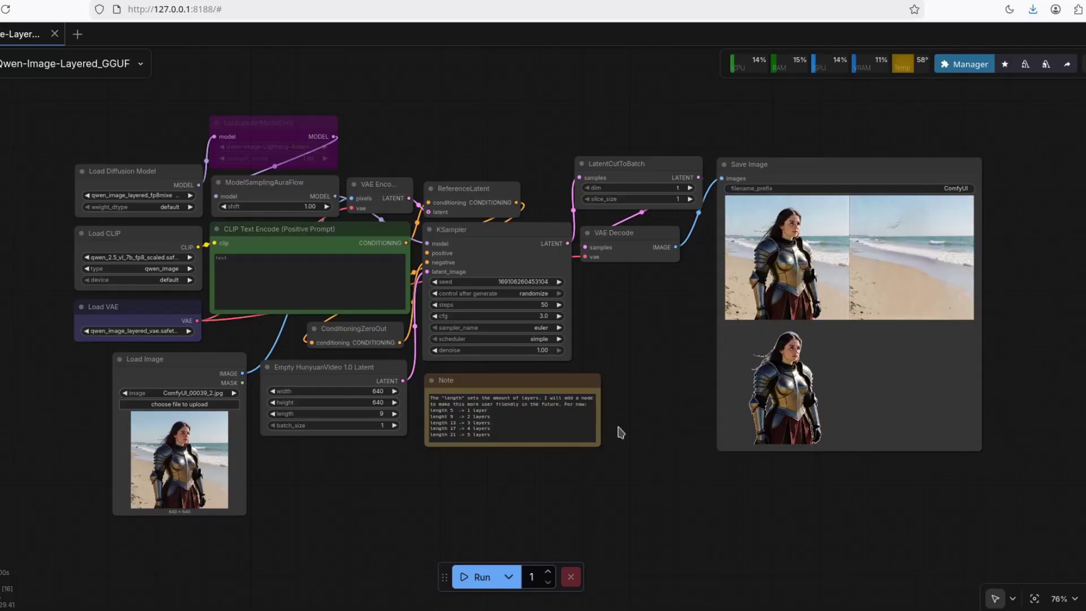
# - Nudge the node graph, then open and close the ComfyUI Manager panel
pyautogui.moveTo(647, 416); pyautogui.dragTo(657, 418)
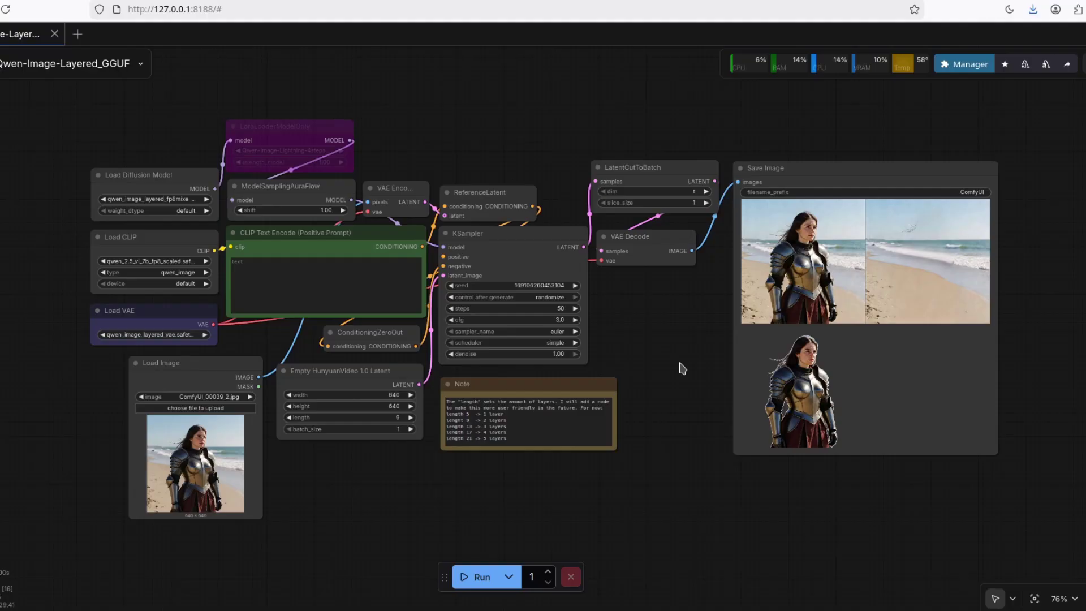
pyautogui.click(970, 64)
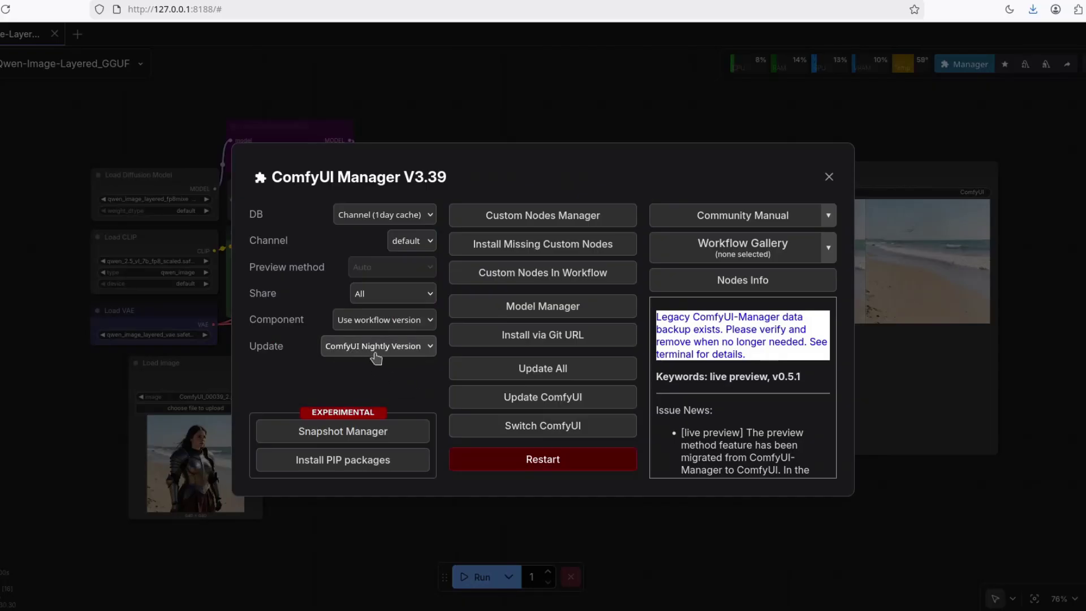
pyautogui.press('Escape')
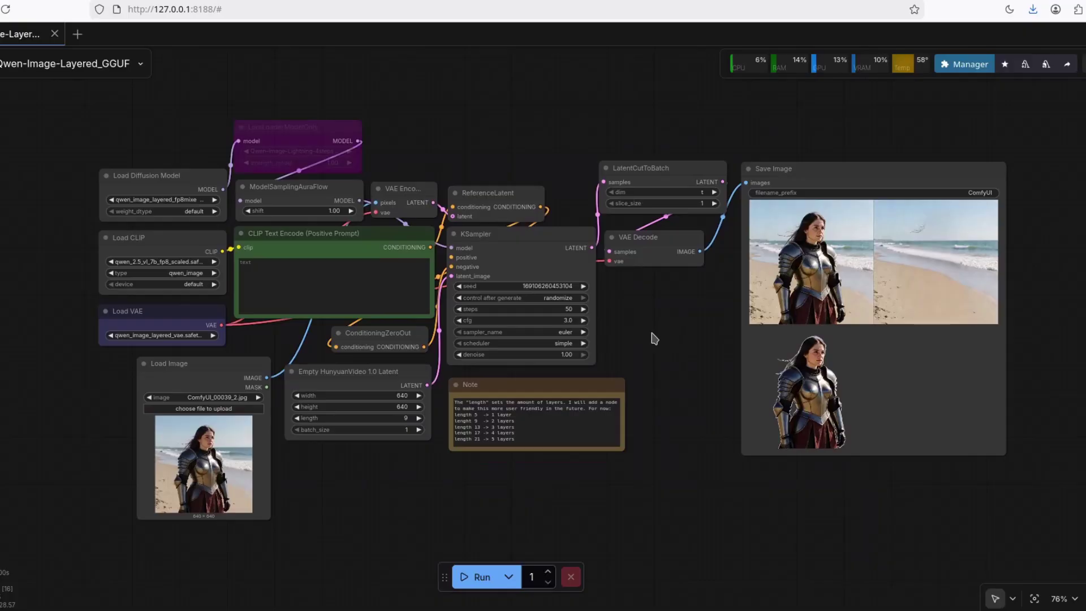
# - Zoom into the model loader nodes, then open the ComfyUI models folder in Dolphin
pyautogui.scroll(4, 659, 334)
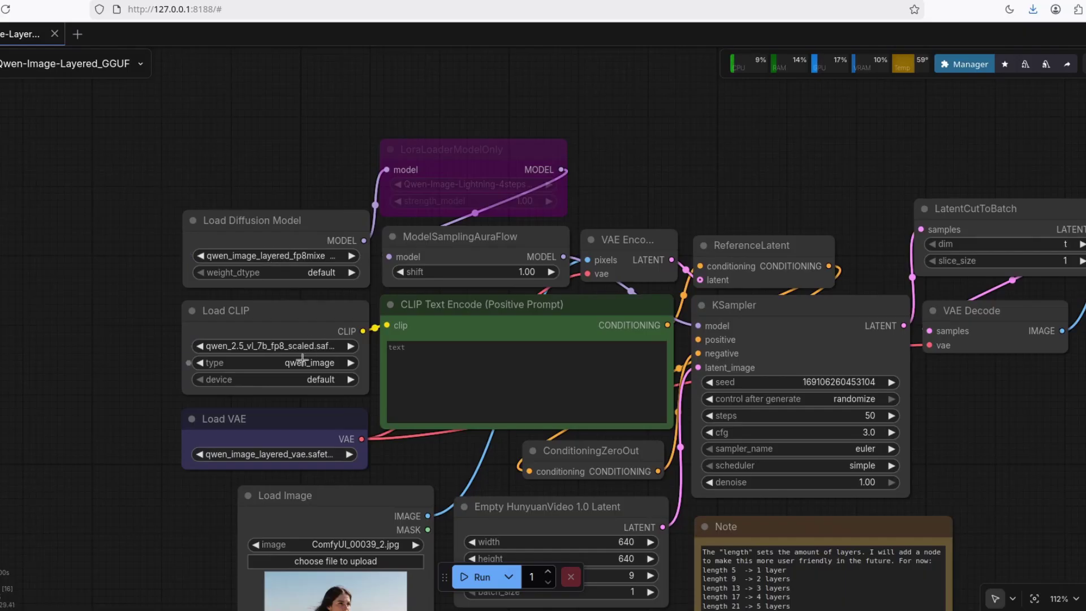
pyautogui.hscroll(3, 174, 198)
pyautogui.scroll(-2, 174, 198)
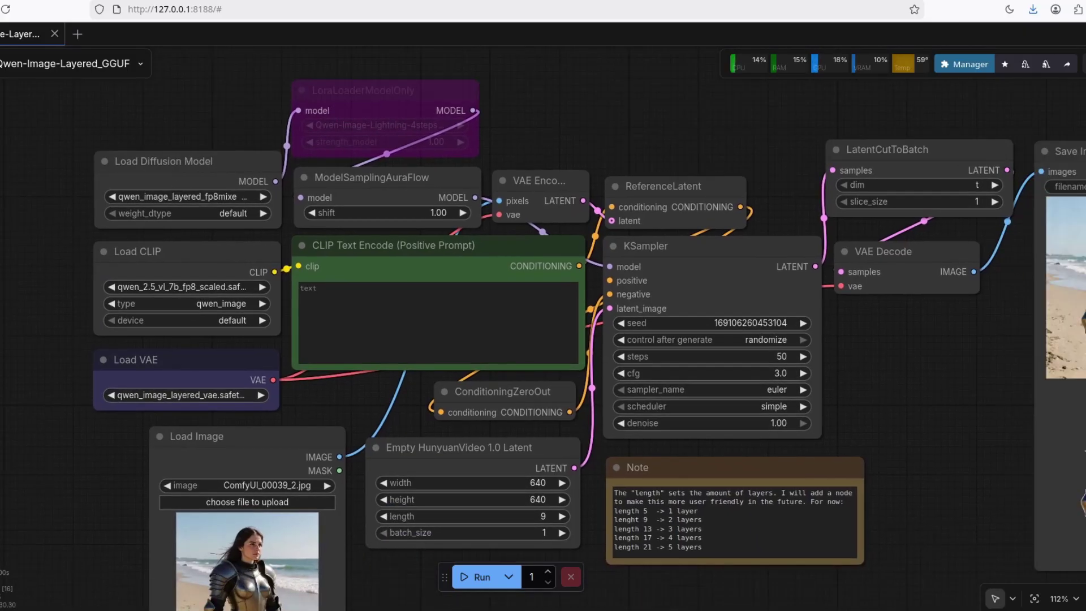
pyautogui.hotkey('alt', 'Up')
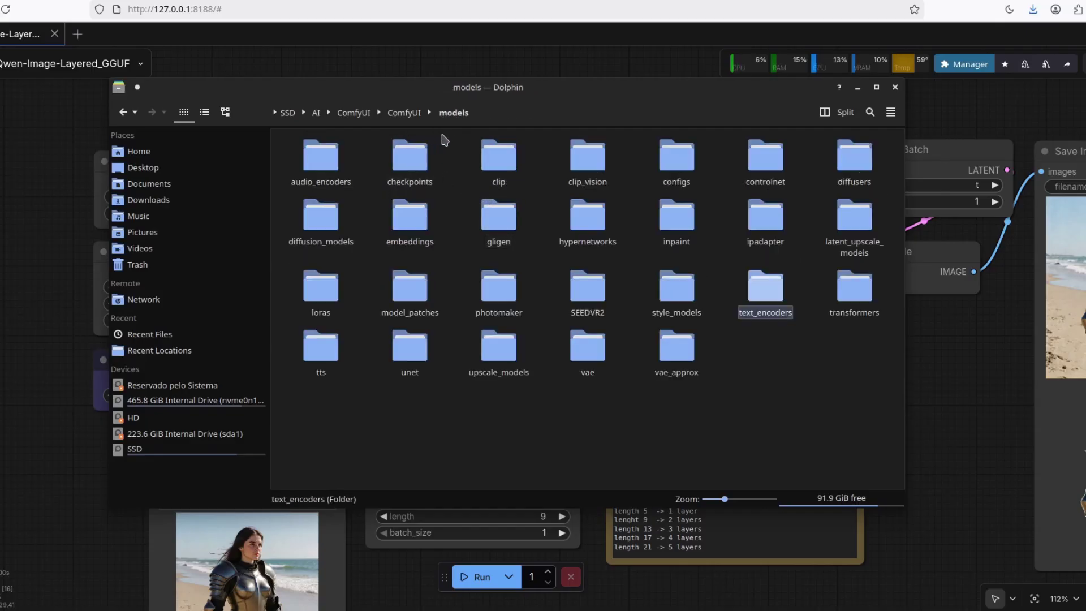
# - Look inside the diffusion_models and text_encoders folders, returning to models each time
pyautogui.doubleClick(324, 231)
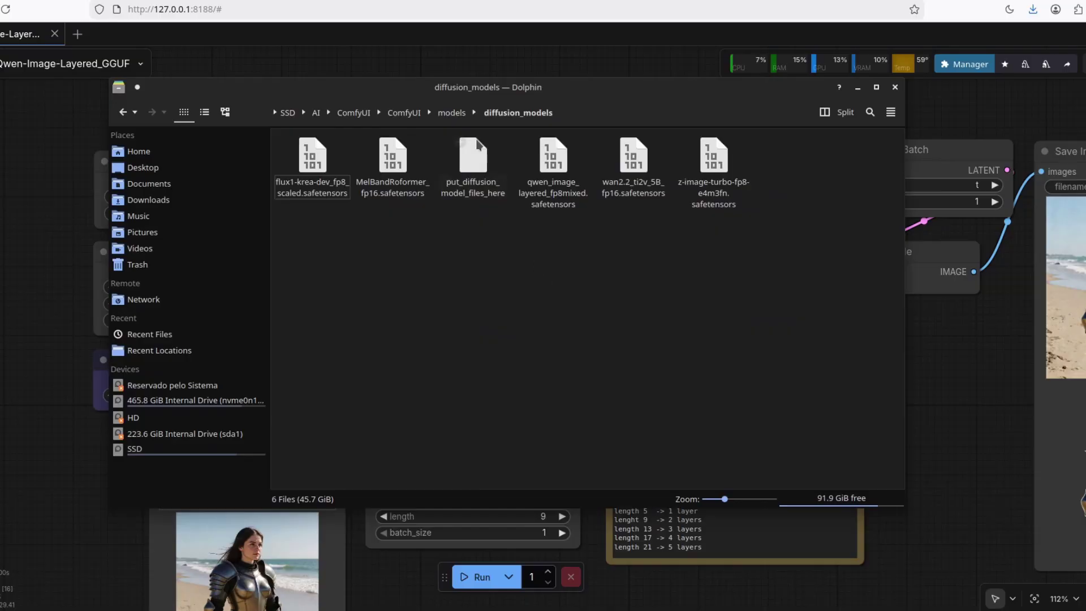
pyautogui.hotkey('alt', 'Up')
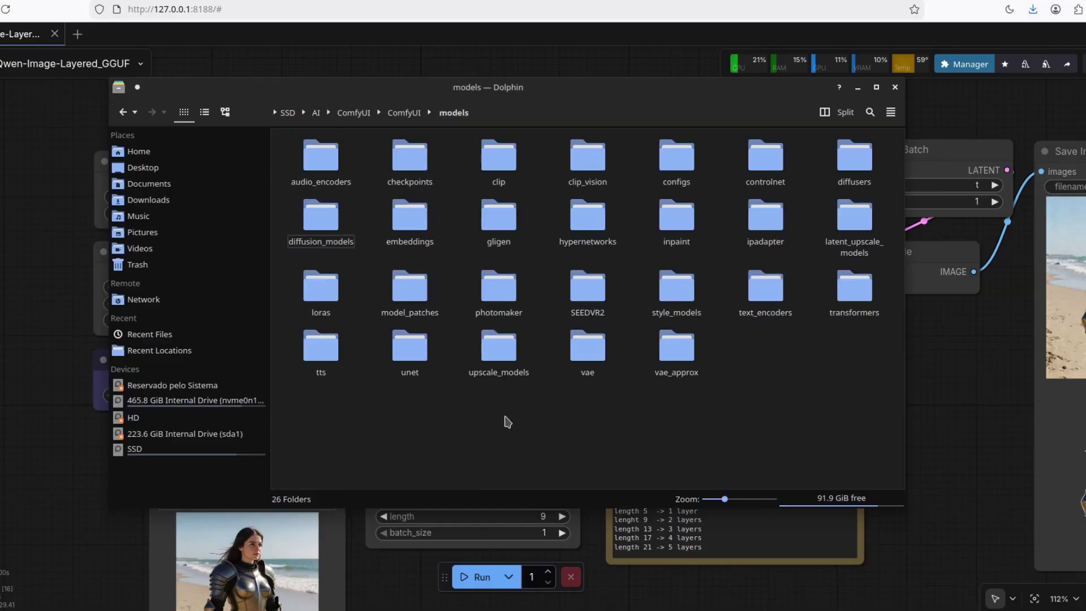
pyautogui.doubleClick(769, 300)
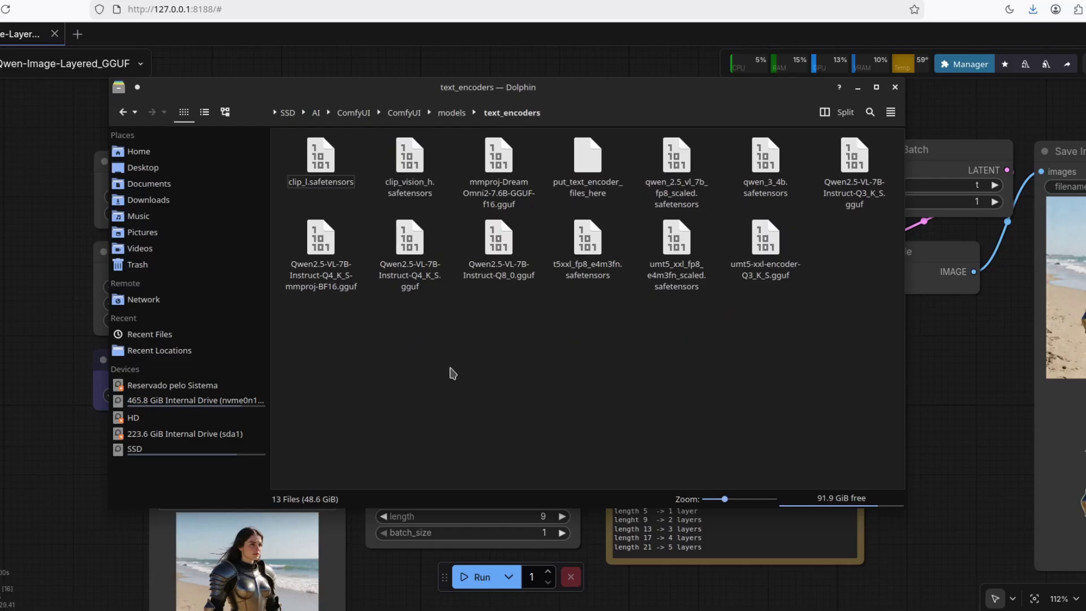
pyautogui.click(452, 113)
# - Open the vae folder, then minimise Dolphin to reveal the ComfyUI workflow
pyautogui.click(54, 294)
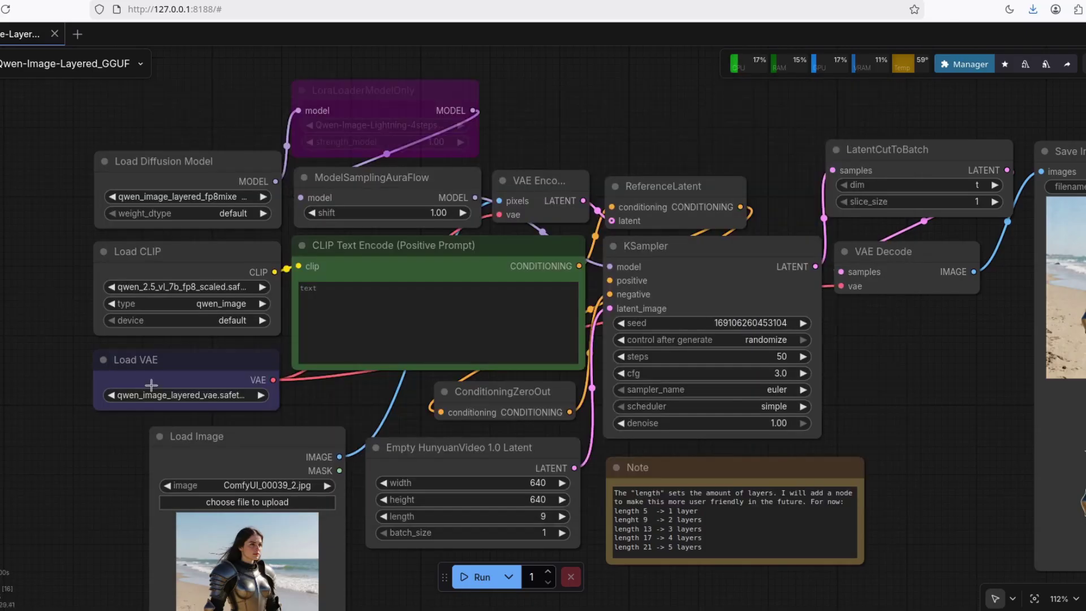
pyautogui.click(71, 608)
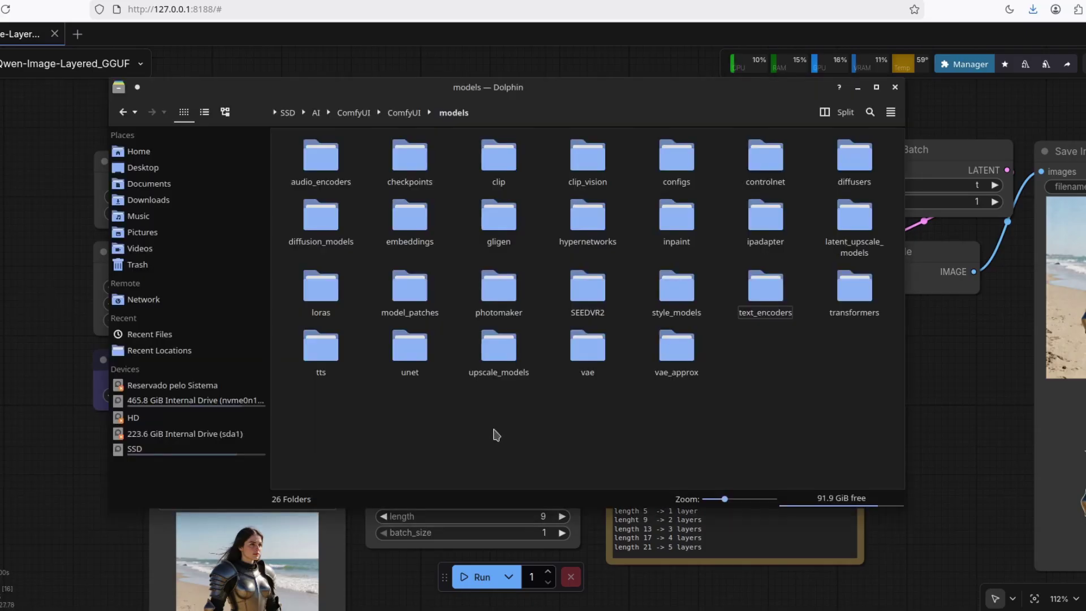
pyautogui.doubleClick(588, 347)
pyautogui.click(858, 88)
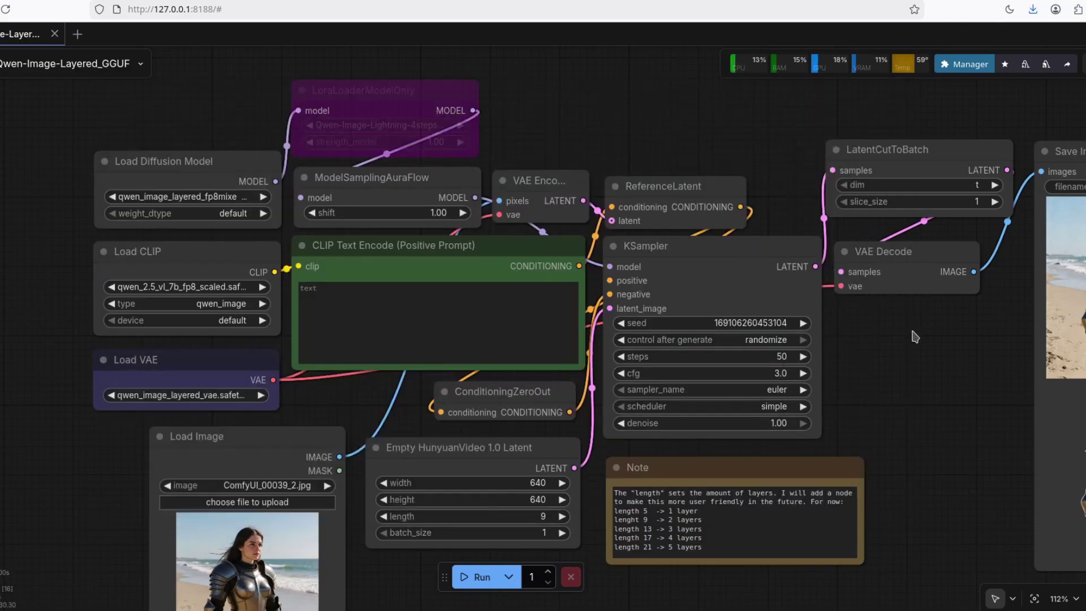
# - Zoom and pan the canvas to inspect the beach background and armored-woman cutout outputs
pyautogui.hscroll(2, 915, 337)
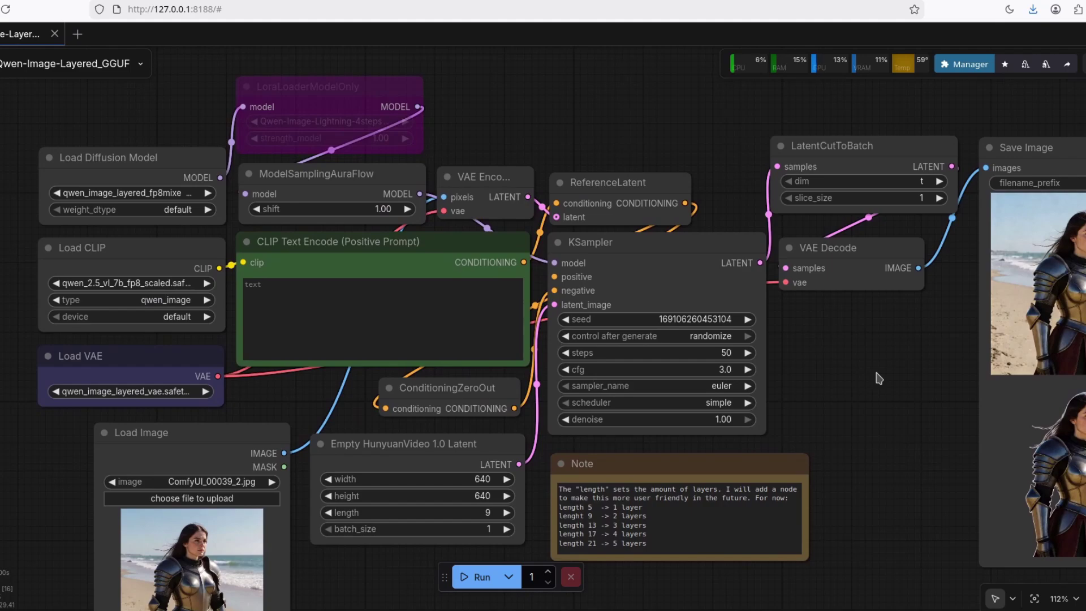
pyautogui.scroll(-1, 879, 379)
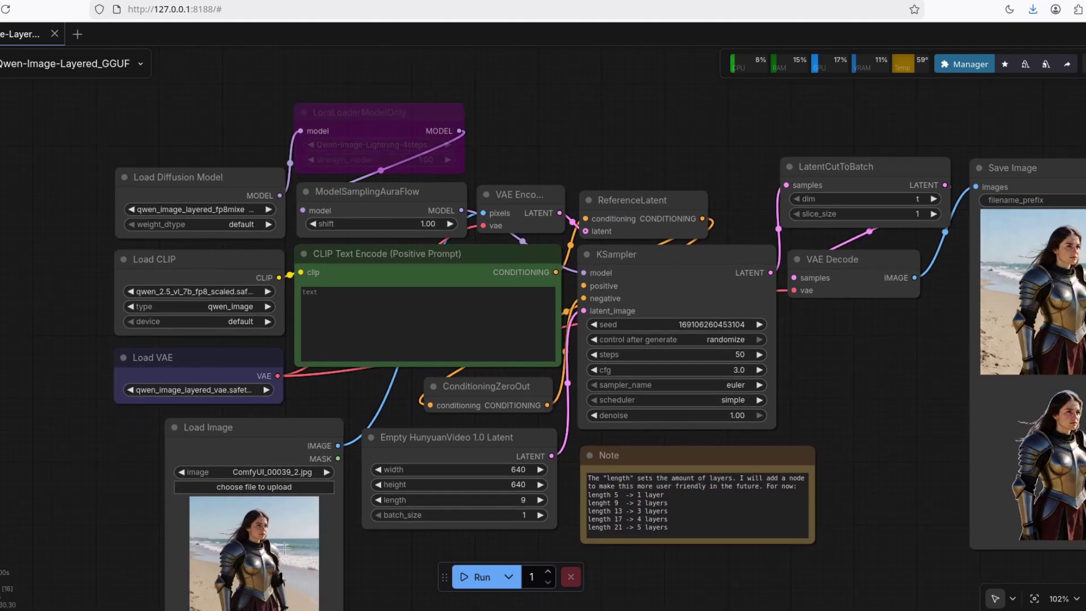
pyautogui.scroll(-2, 899, 375)
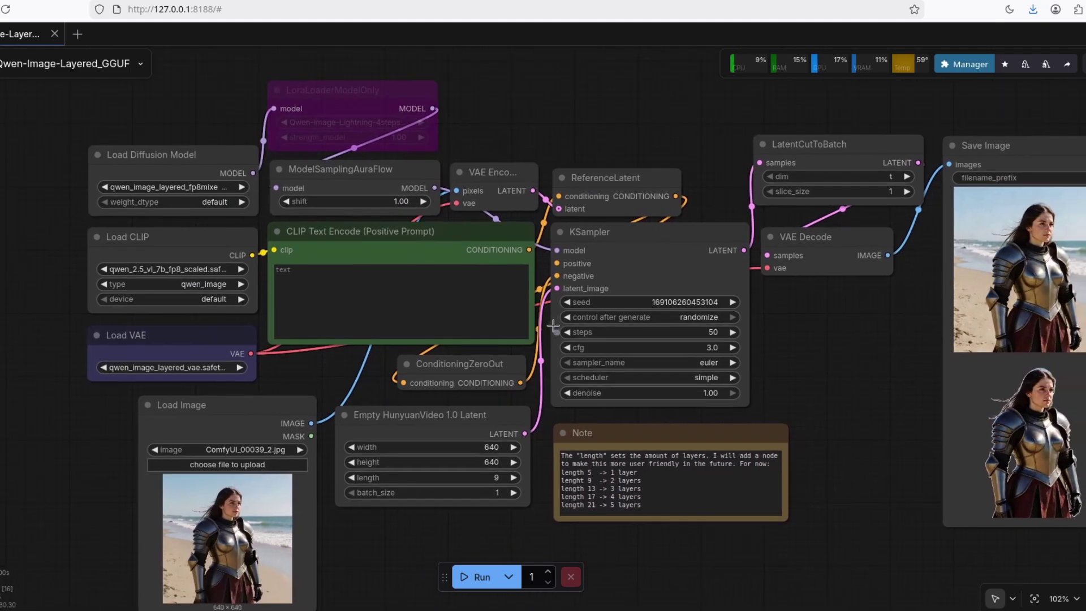
pyautogui.scroll(-2, 221, 475)
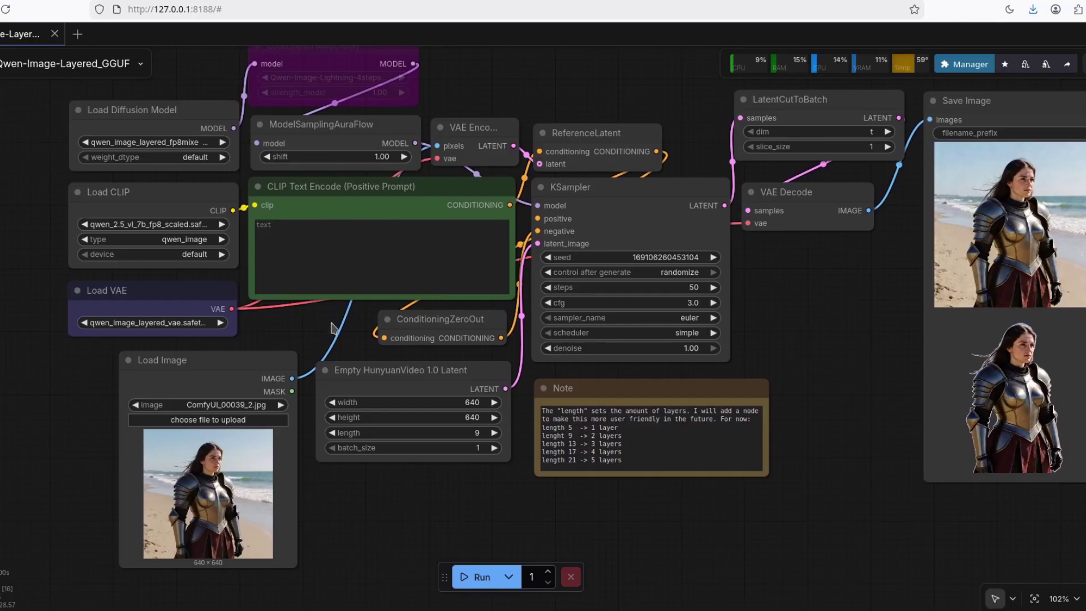
pyautogui.scroll(1, 314, 334)
pyautogui.moveTo(779, 323); pyautogui.dragTo(900, 402)
pyautogui.scroll(1, 854, 354)
pyautogui.scroll(1, 904, 372)
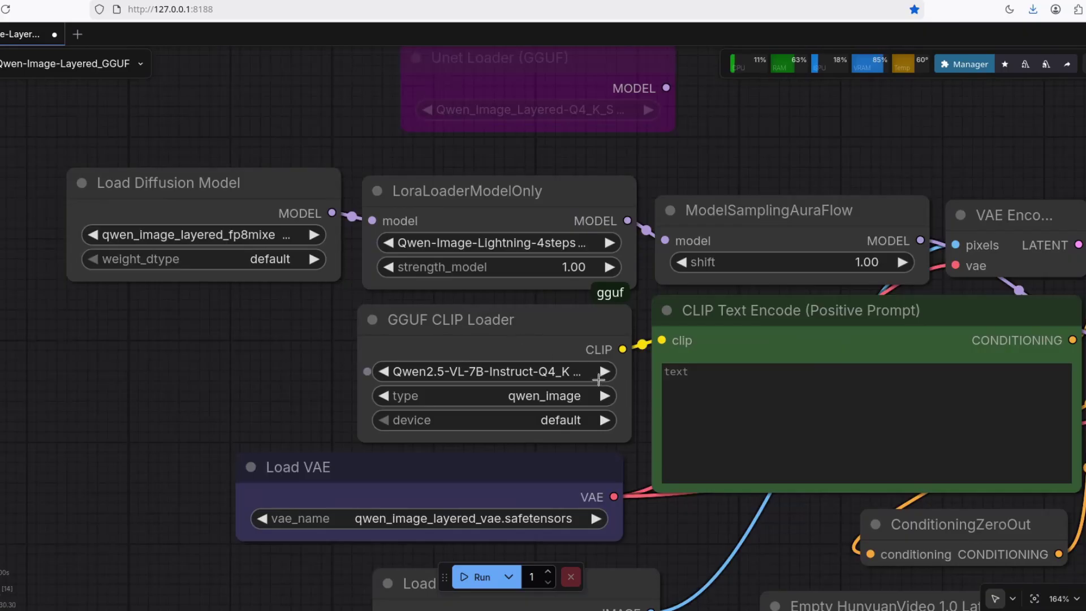
pyautogui.moveTo(286, 364); pyautogui.dragTo(1, 223)
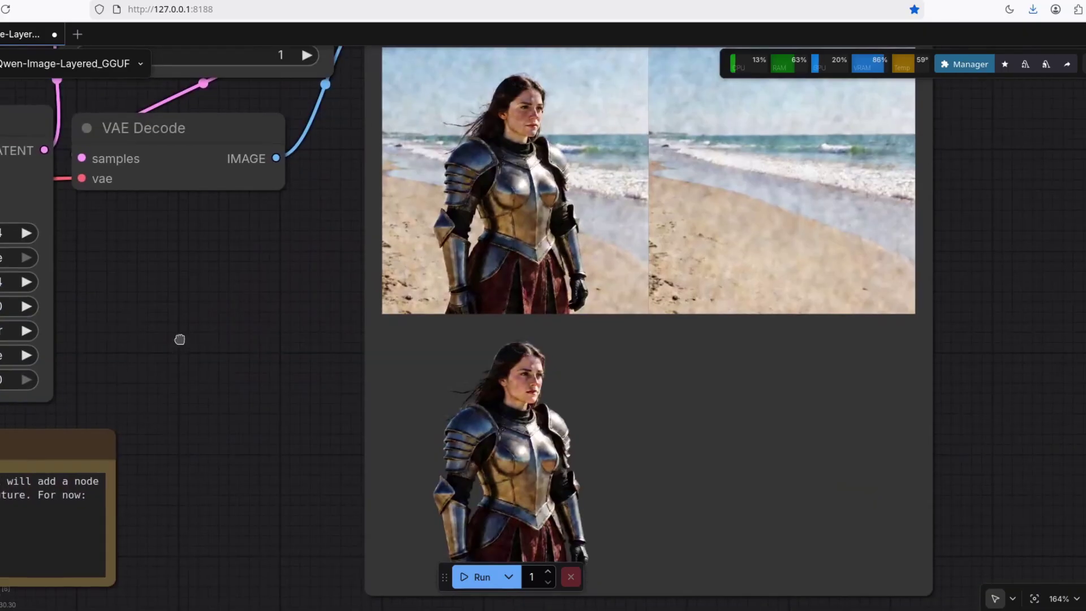
pyautogui.moveTo(188, 339); pyautogui.dragTo(107, 347)
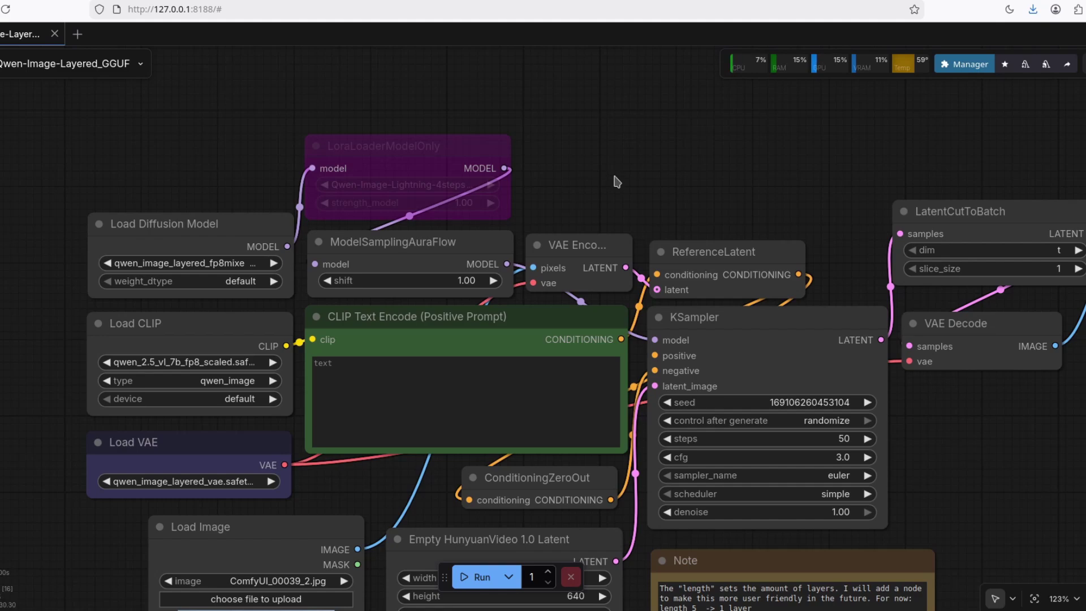
pyautogui.scroll(-1, 617, 181)
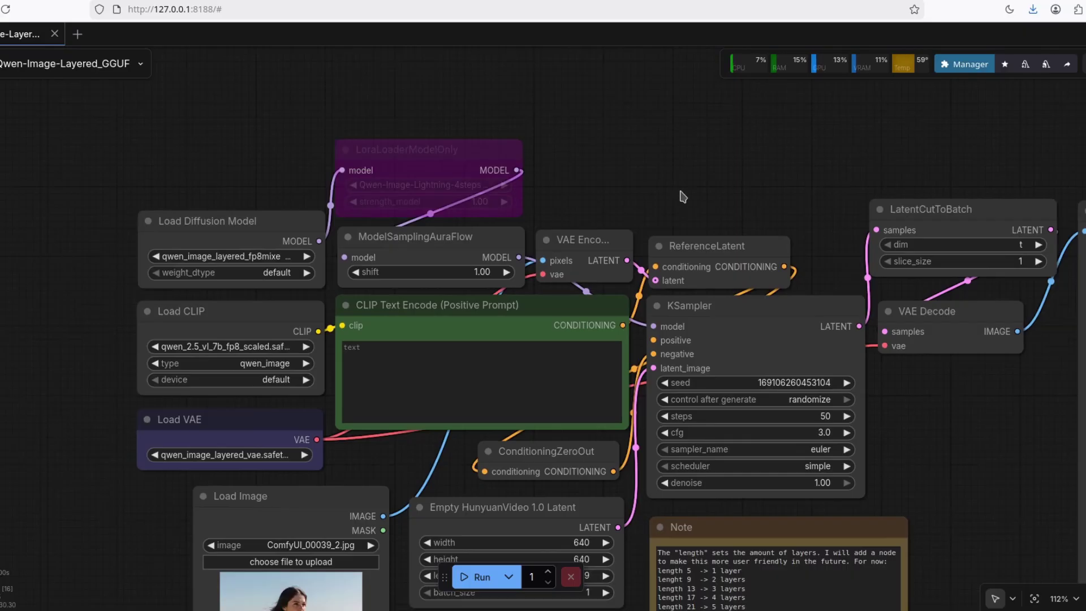
pyautogui.press('.')
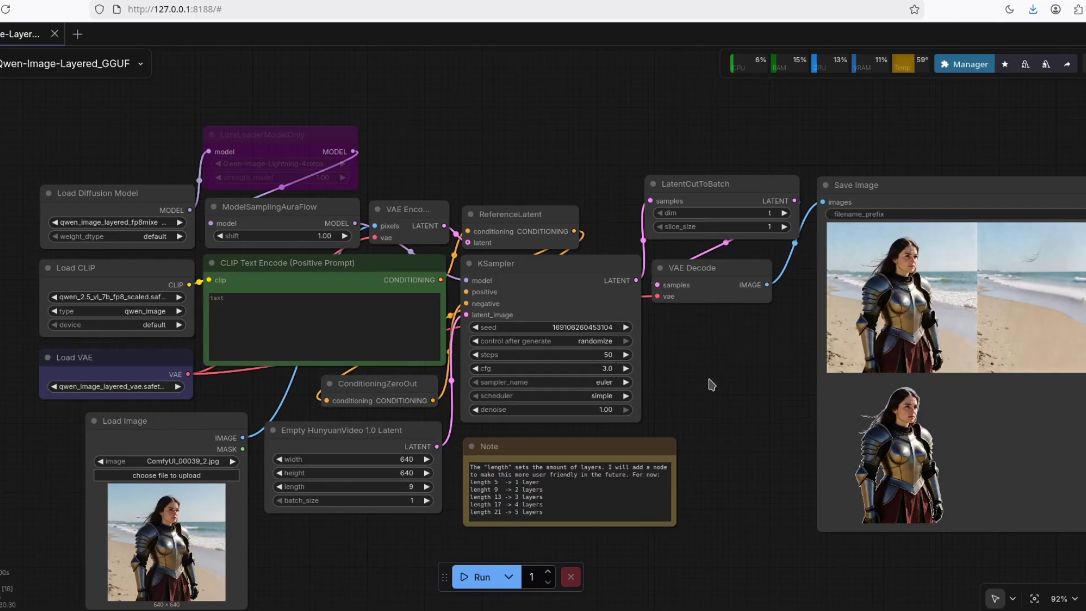
pyautogui.scroll(-1, 713, 390)
pyautogui.moveTo(713, 389); pyautogui.dragTo(700, 353)
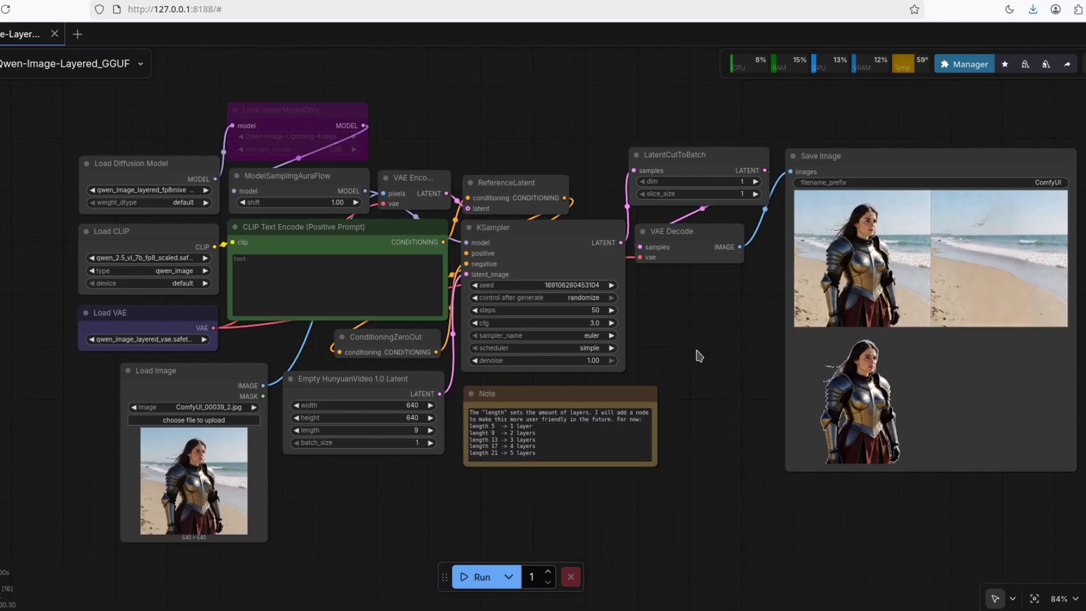
pyautogui.moveTo(696, 351); pyautogui.dragTo(700, 362)
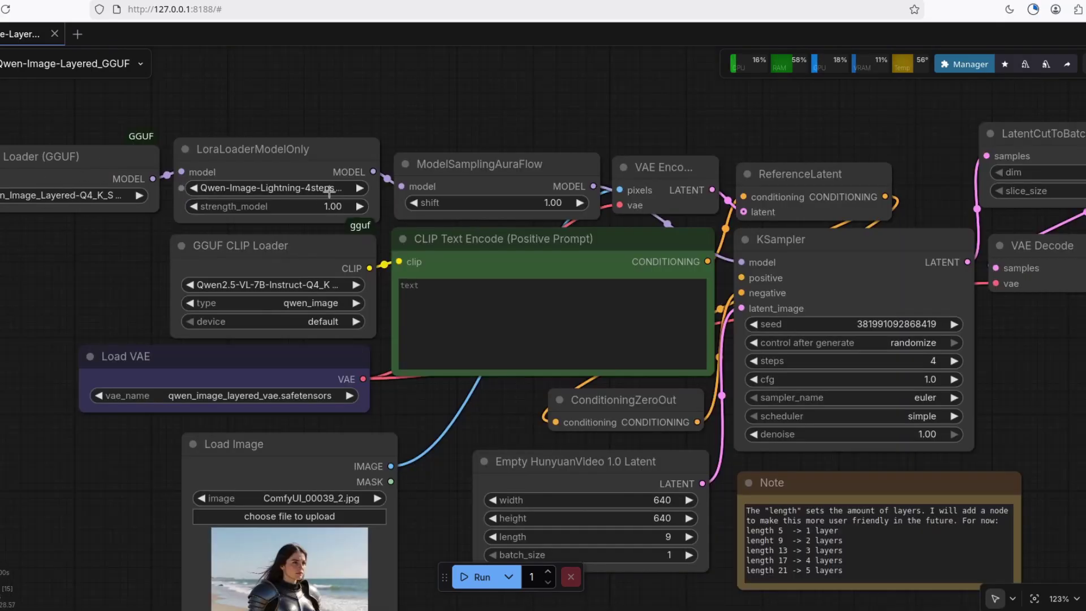
# - Bring the grainy GGUF Save Image layer previews into view and zoom in
pyautogui.hscroll(5, 817, 373)
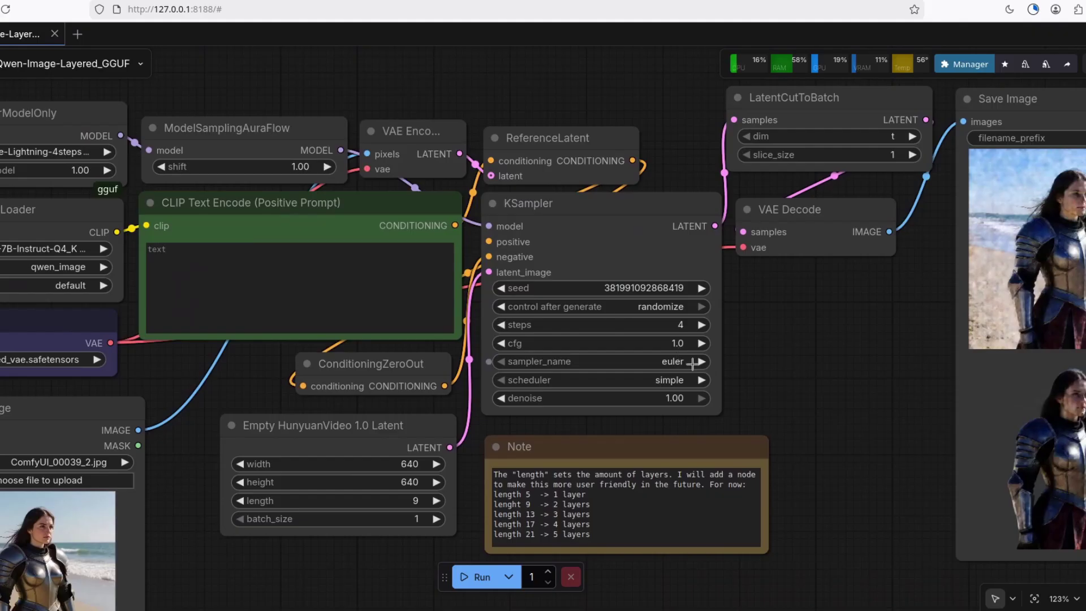
pyautogui.moveTo(892, 425); pyautogui.dragTo(261, 402)
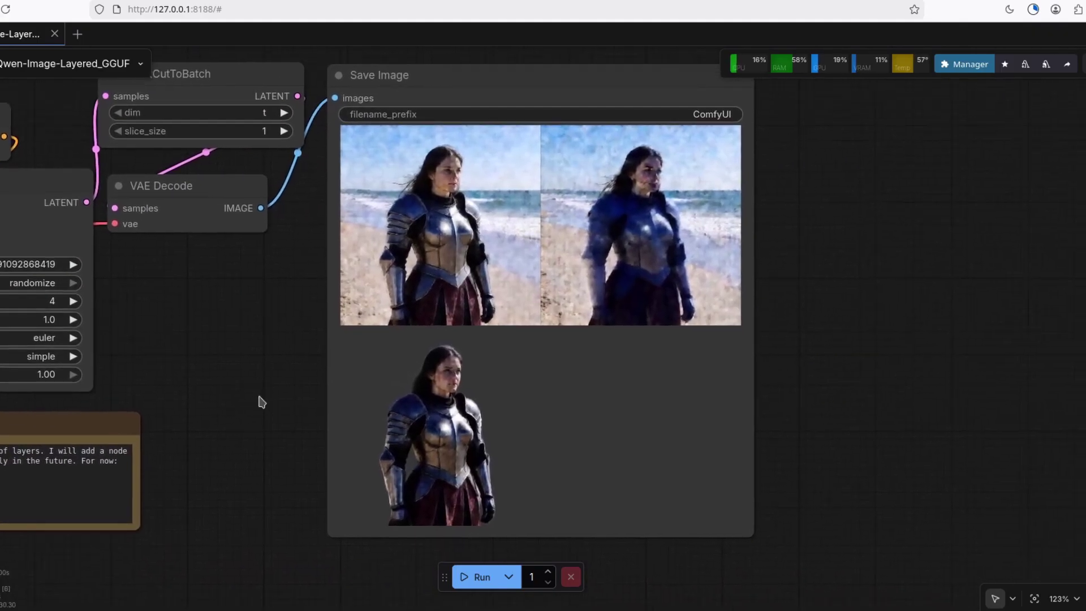
pyautogui.scroll(2, 266, 398)
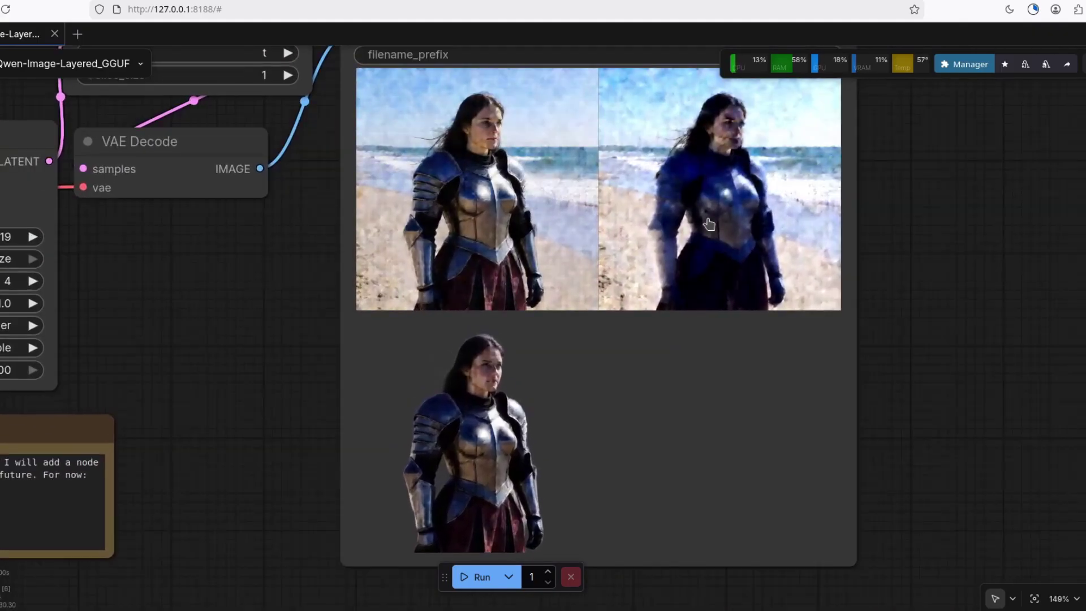
# - Fit the whole graph with '.', then go to the blog's Layered Decomposition in Application section
pyautogui.press('.')
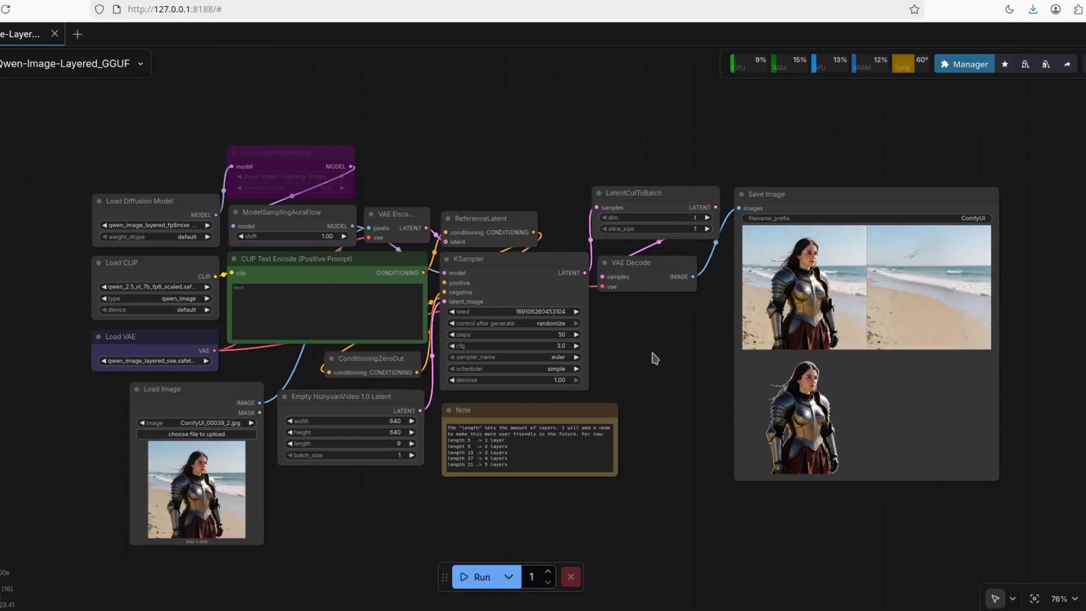
pyautogui.hotkey('ctrl', 'Tab')
pyautogui.scroll(-15, 594, 276)
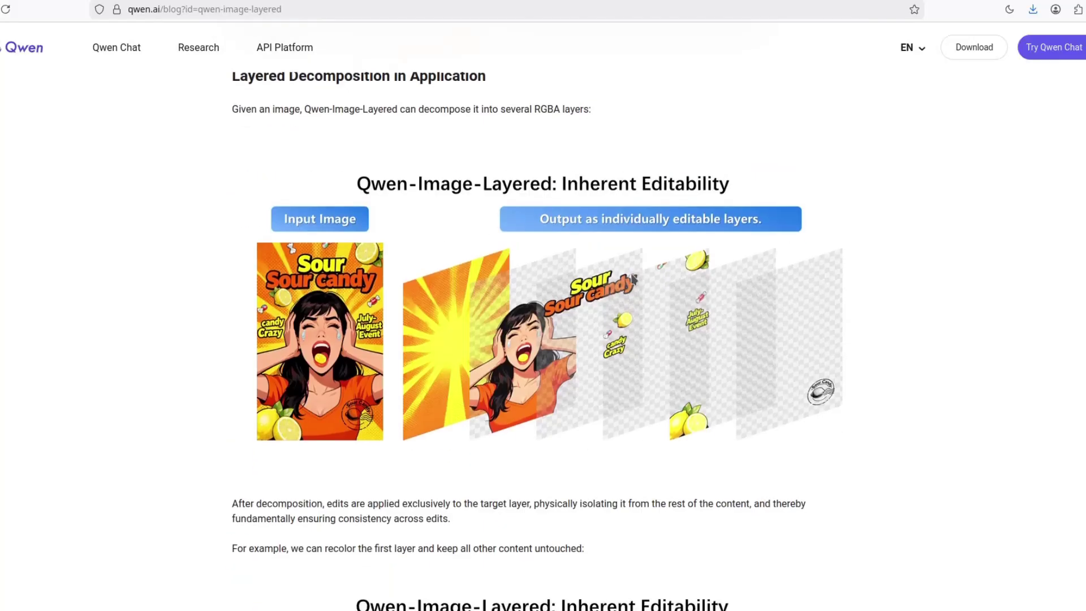